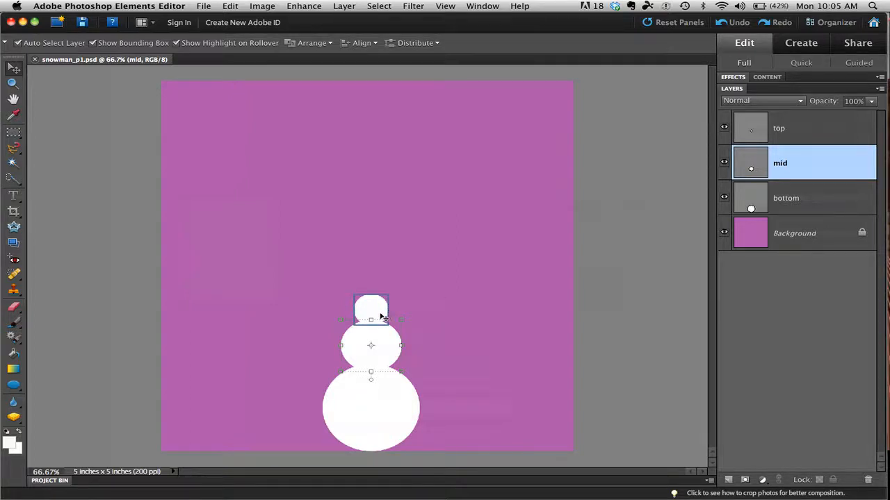
Step: Zoom to 200% on the snowman and pan to center its head and middle ball in view
scroll(378, 316, up, 5)
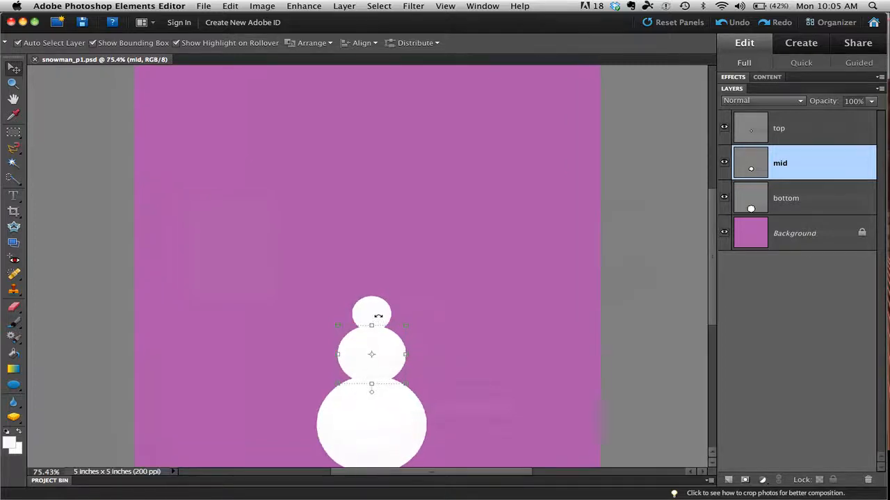
scroll(378, 316, up, 5)
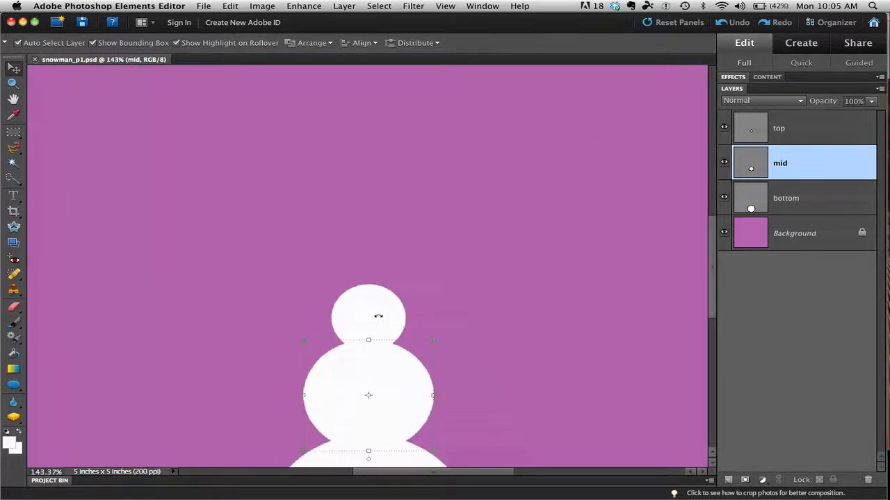
scroll(378, 316, up, 3)
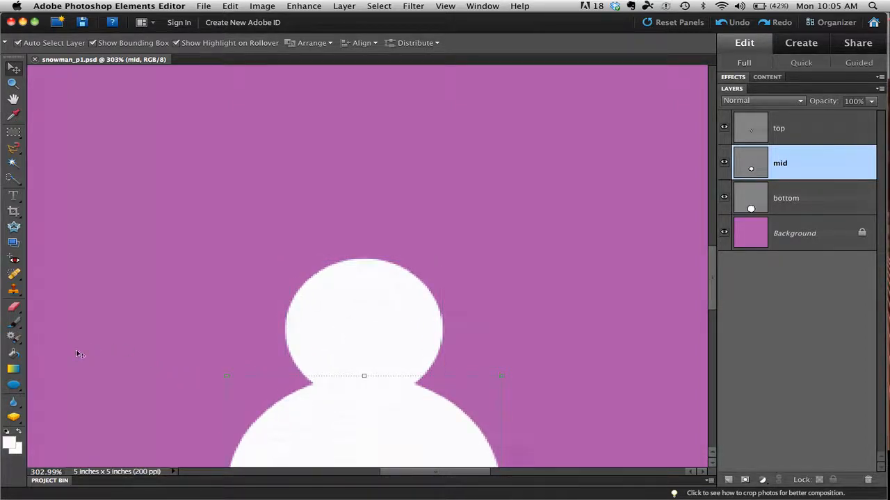
click(13, 84)
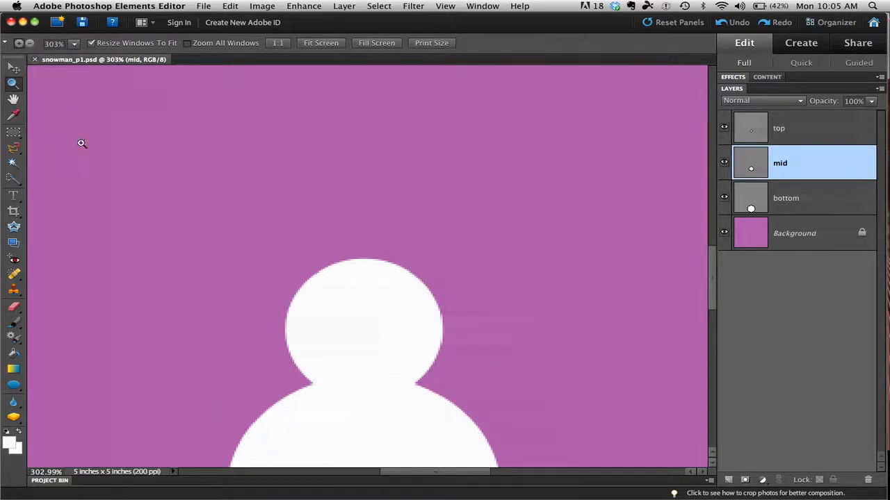
click(364, 320)
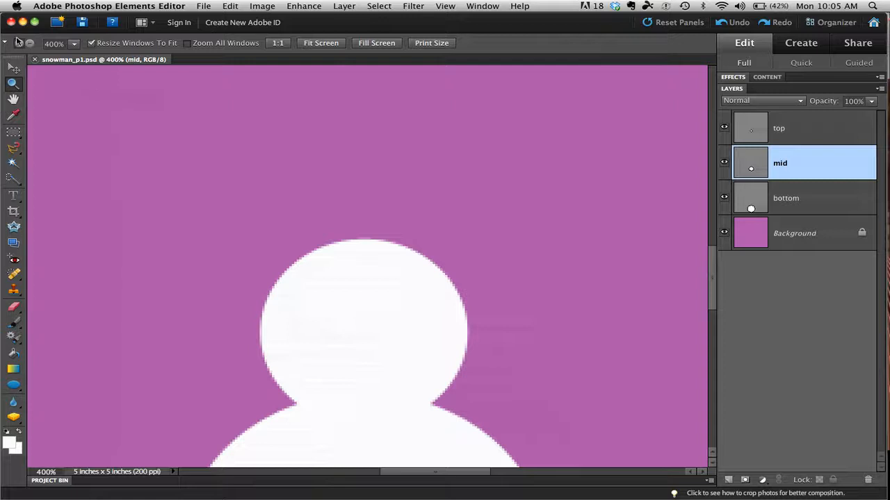
click(28, 44)
click(407, 319)
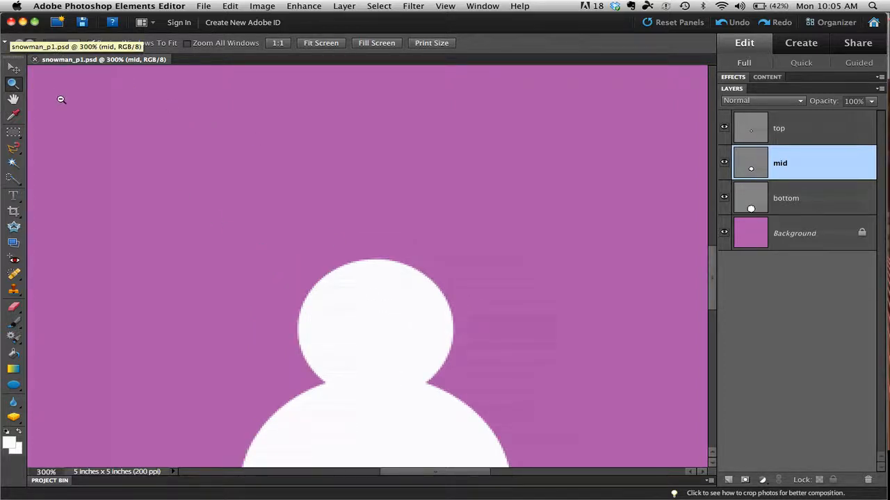
click(124, 155)
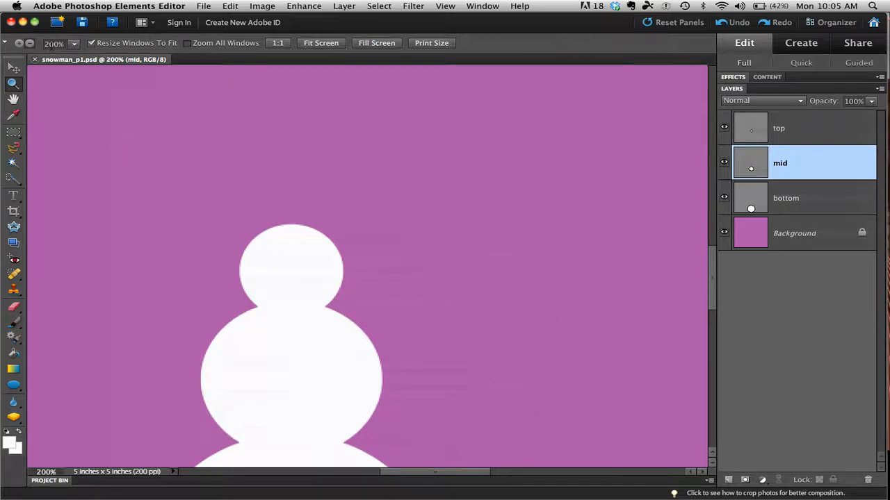
click(14, 101)
drag(301, 389, 317, 309)
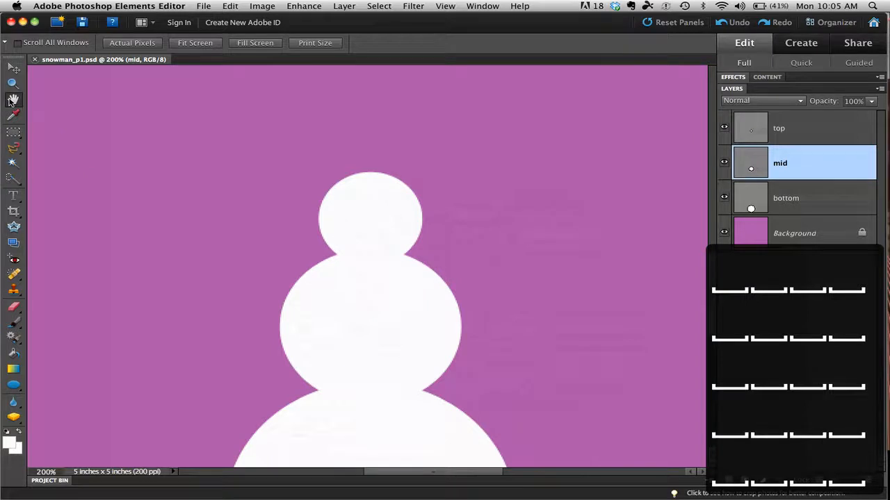
click(13, 68)
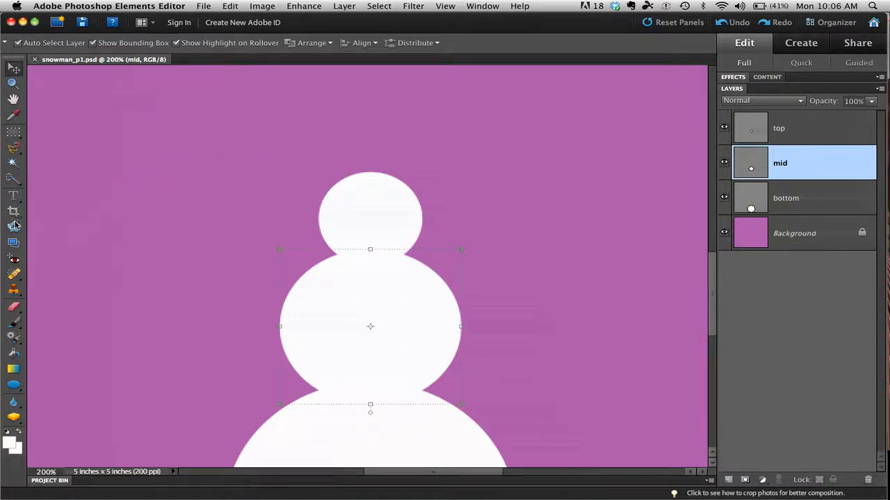
Step: Draw a small dark gray circle with the Ellipse tool and place it as the left eye on the snowman's head
click(12, 389)
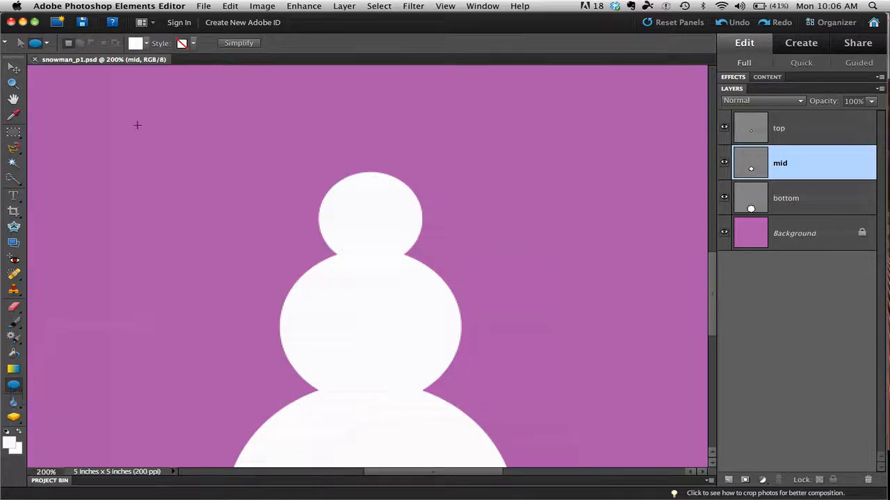
click(147, 44)
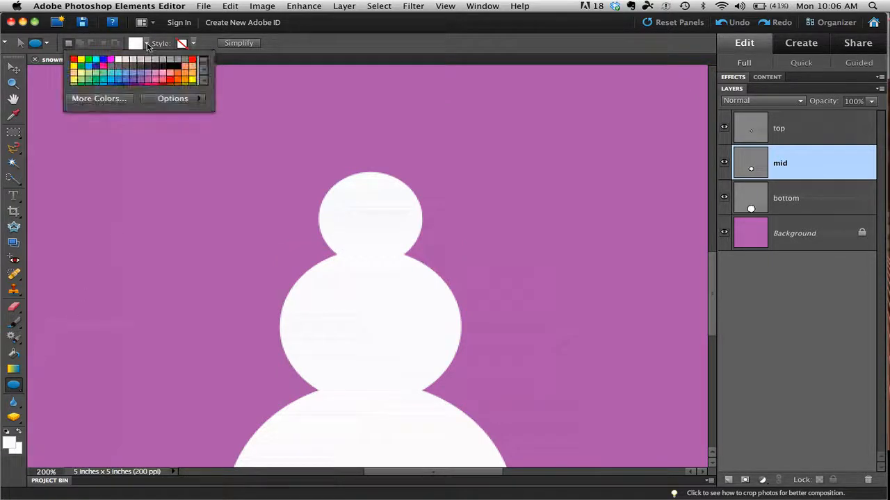
click(154, 68)
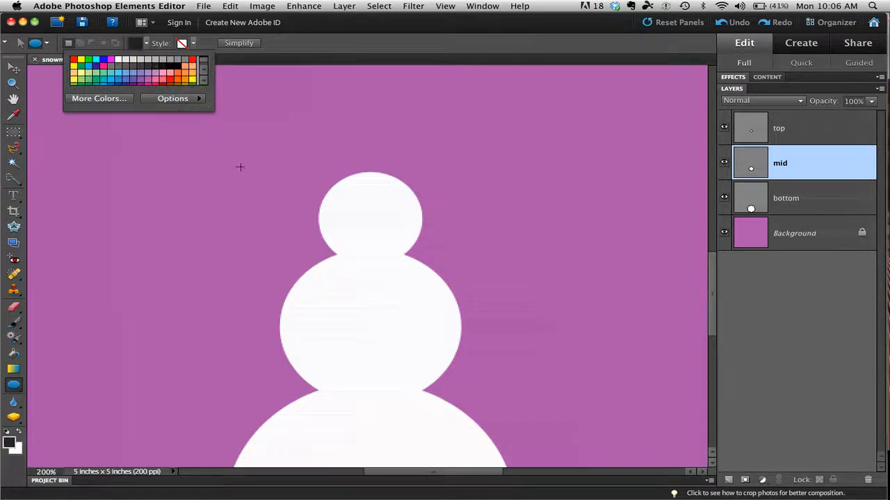
click(233, 196)
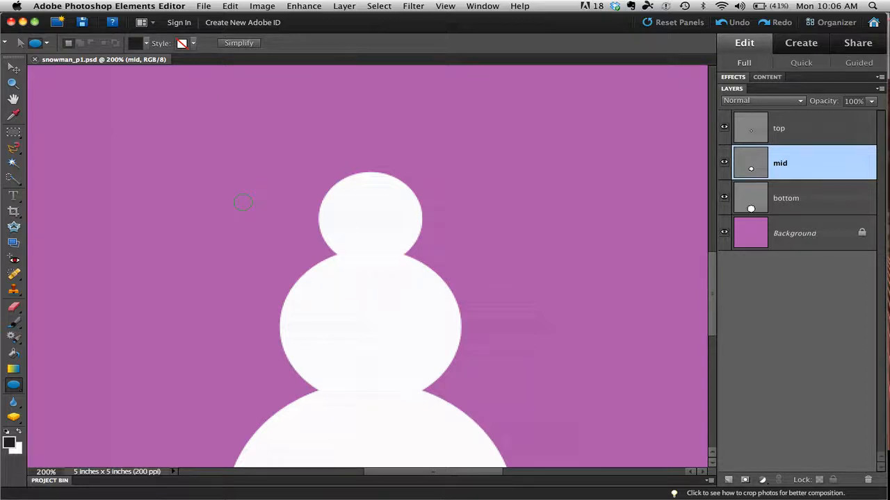
click(241, 201)
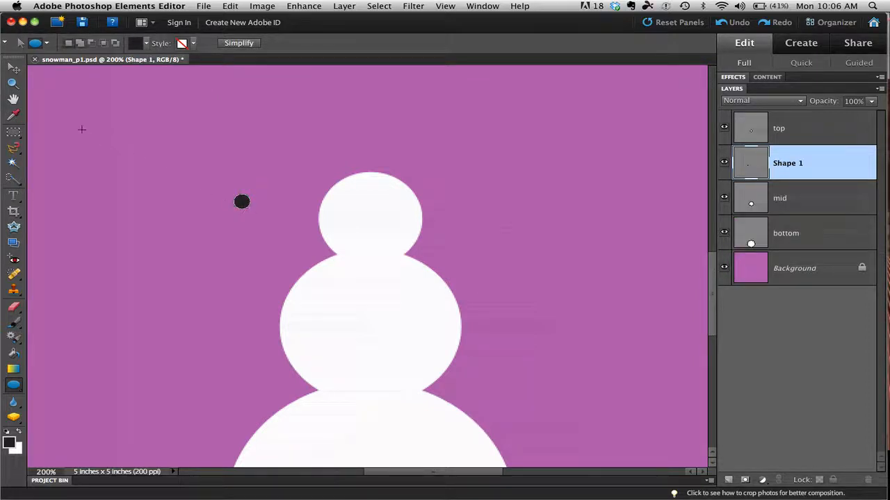
click(14, 69)
drag(243, 202, 356, 200)
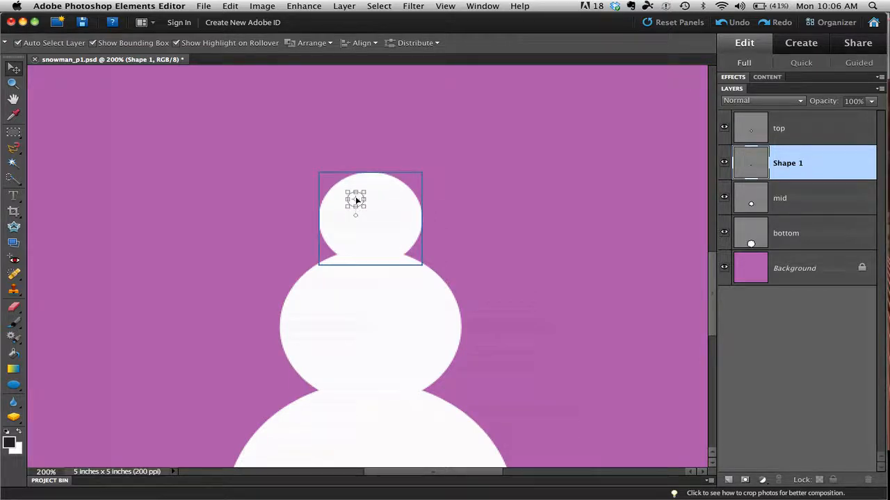
Step: Rename the circle's layer to "eye" and move it above the top layer
double_click(788, 167)
text(eye)
key(Return)
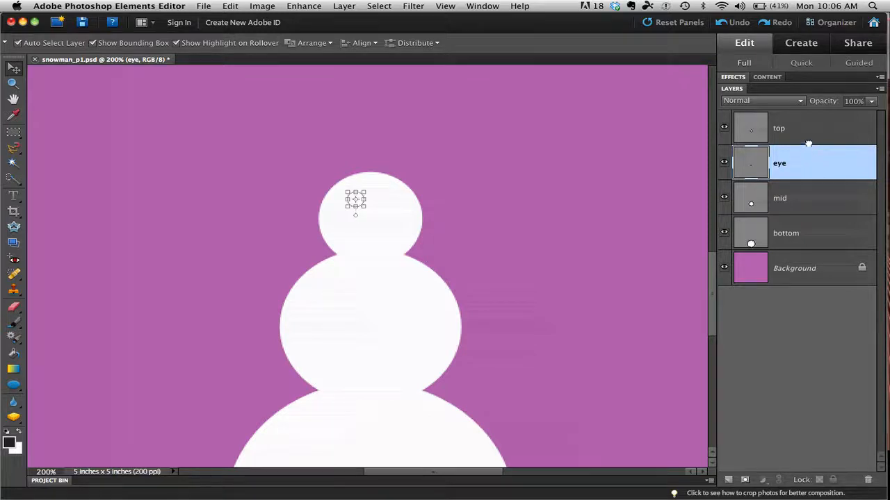
drag(804, 125, 792, 133)
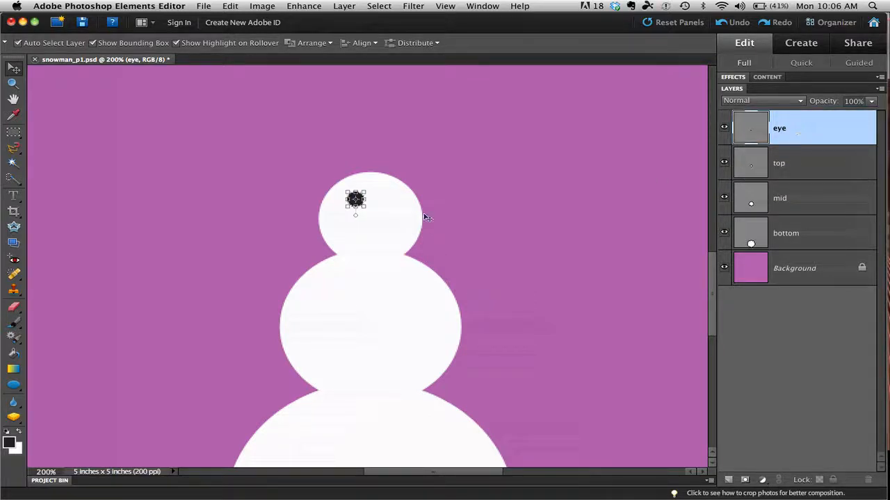
Step: Nudge the eye slightly left and place a duplicate at the same height as the right eye
mouse_move(358, 203)
mouse_down()
mouse_move(350, 201)
mouse_move(359, 203)
mouse_up()
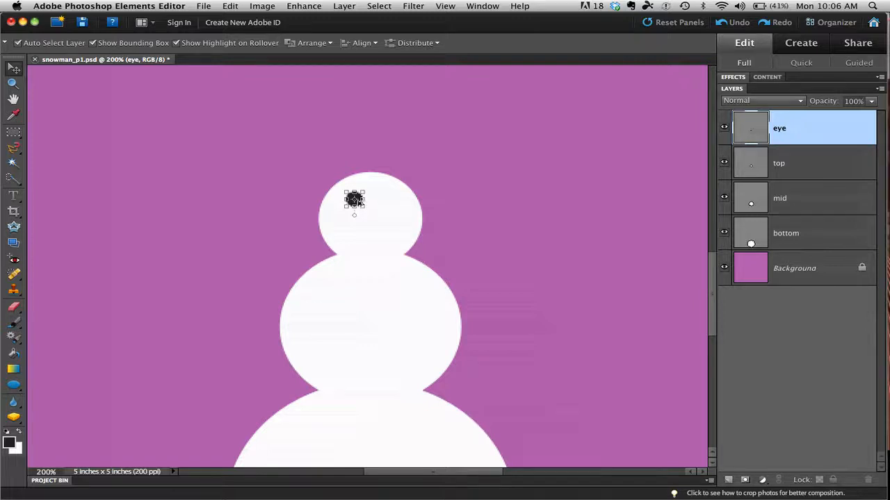
drag(357, 202, 393, 203)
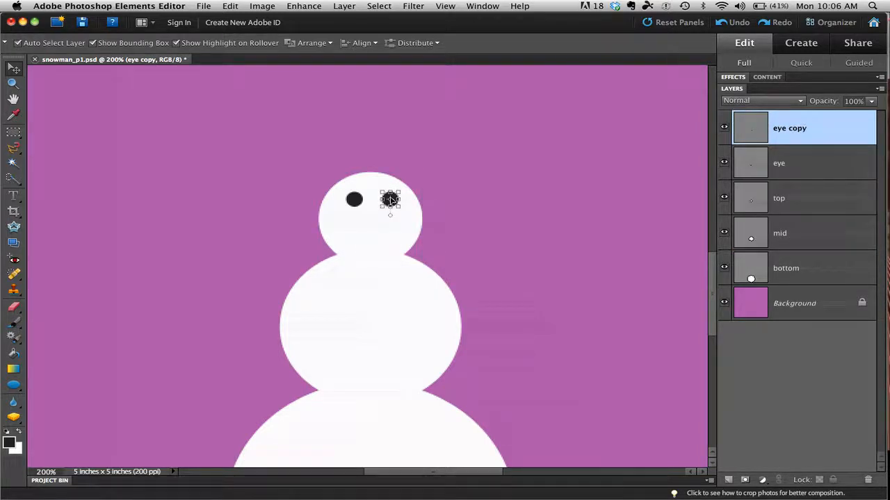
Step: Duplicate the "eye copy" layer and move the new circle above and between the two eyes
right_click(818, 130)
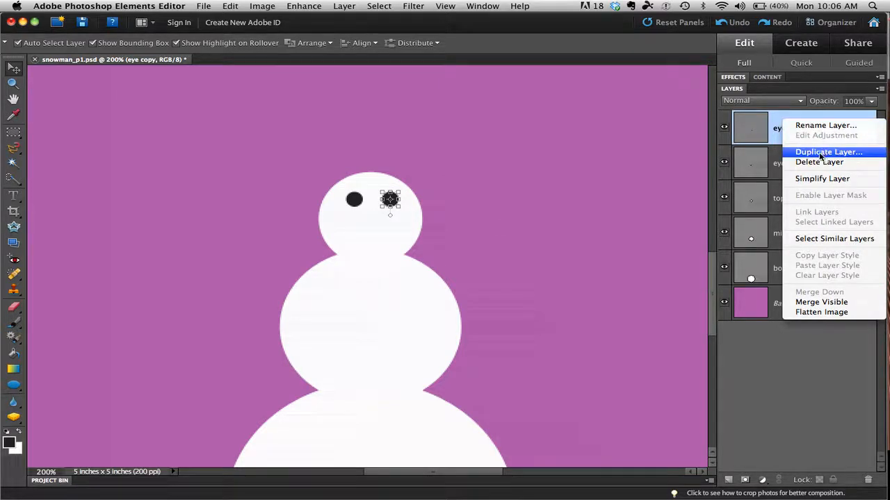
click(820, 153)
drag(393, 203, 373, 186)
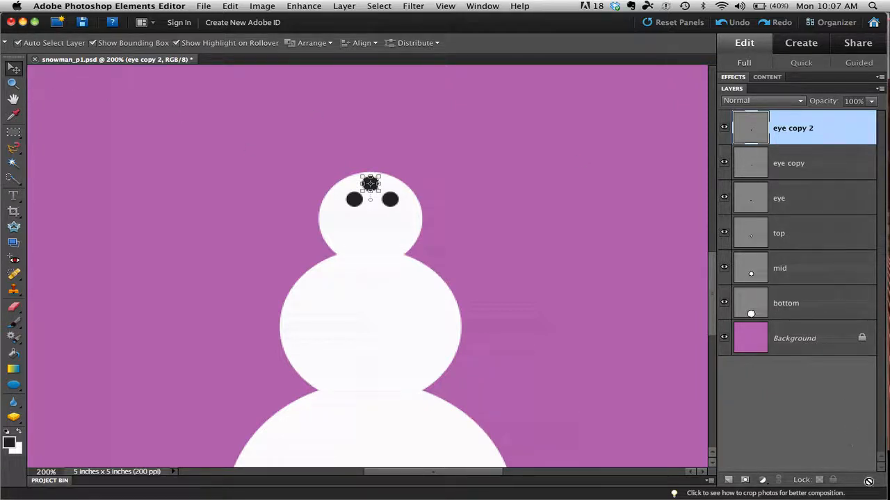
Step: Delete the layer of the extra circle above the eyes
right_click(827, 131)
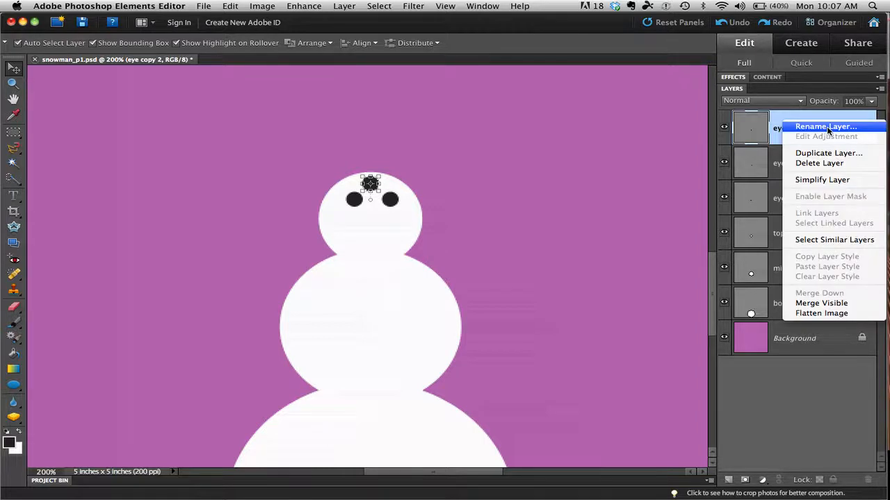
click(827, 163)
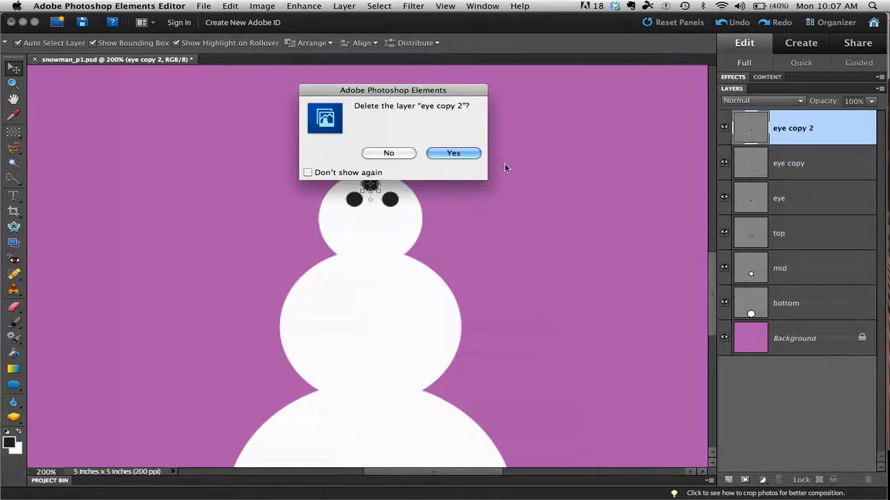
click(445, 155)
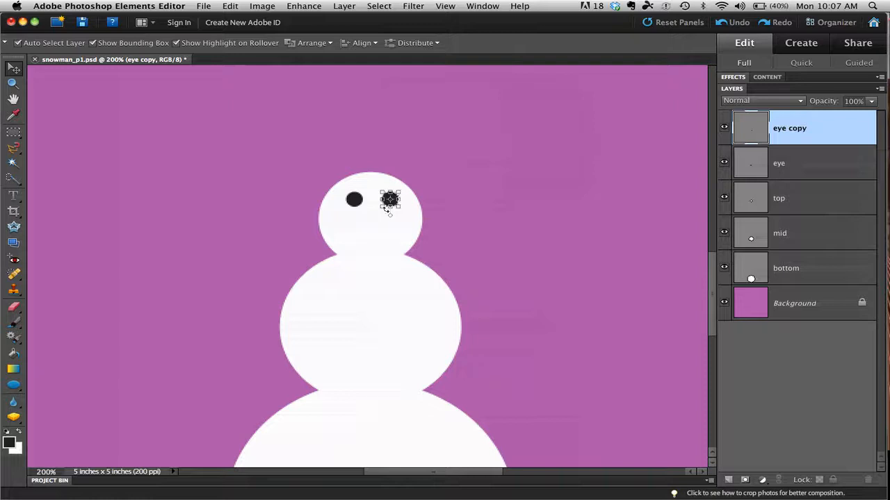
Step: Switch from the Ellipse tool to the Rectangle tool for drawing the nose
scroll(387, 207, down, 3)
scroll(386, 209, down, 1)
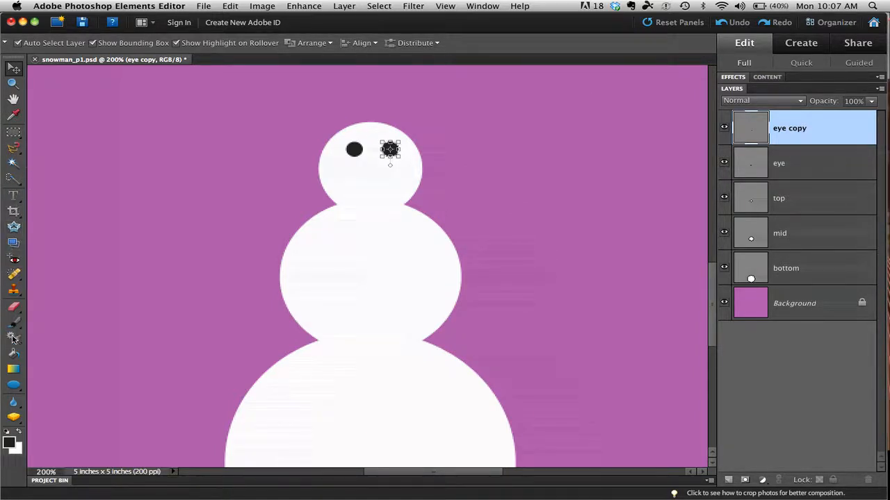
click(13, 386)
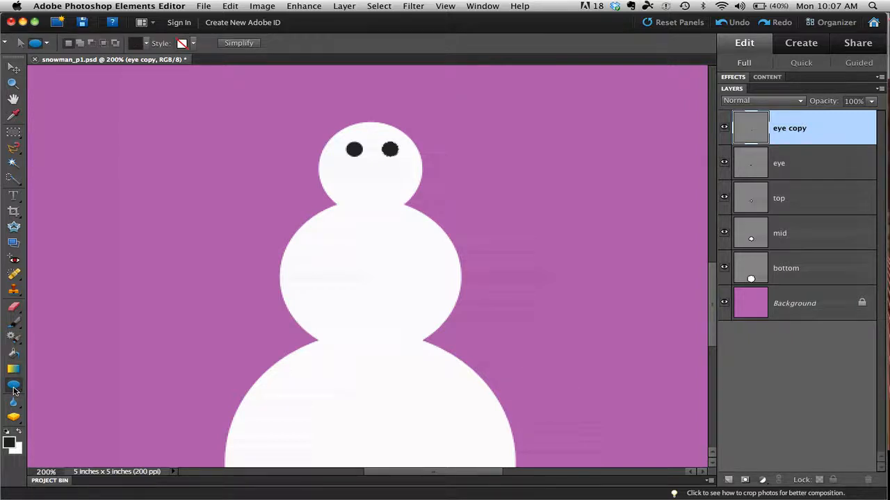
click(14, 387)
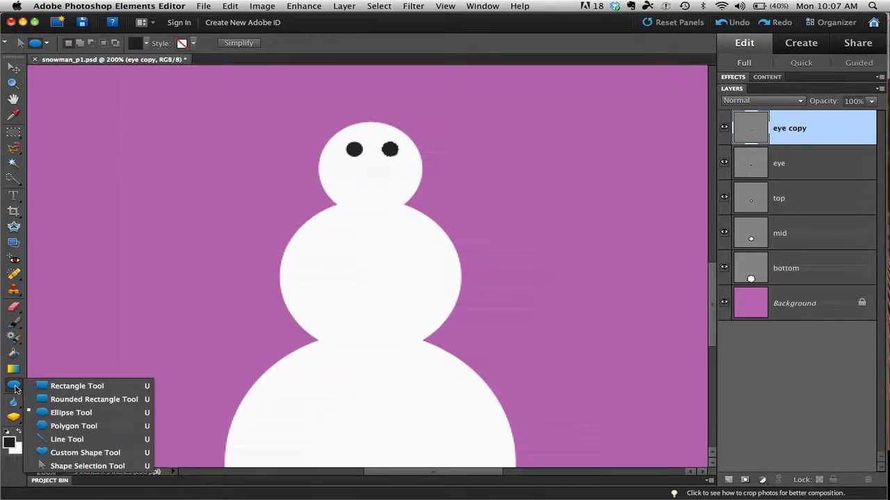
click(65, 387)
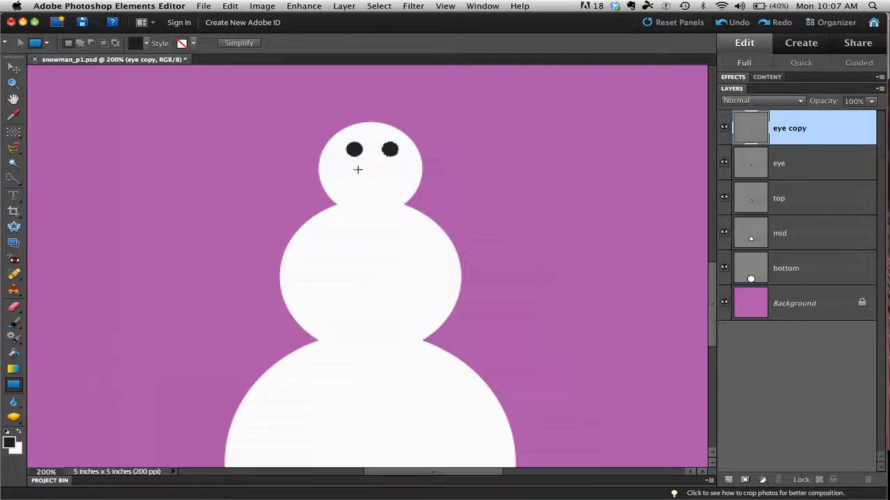
Step: Try to set the shape color to orange with the "eye copy" layer selected, and undo the color change
click(143, 45)
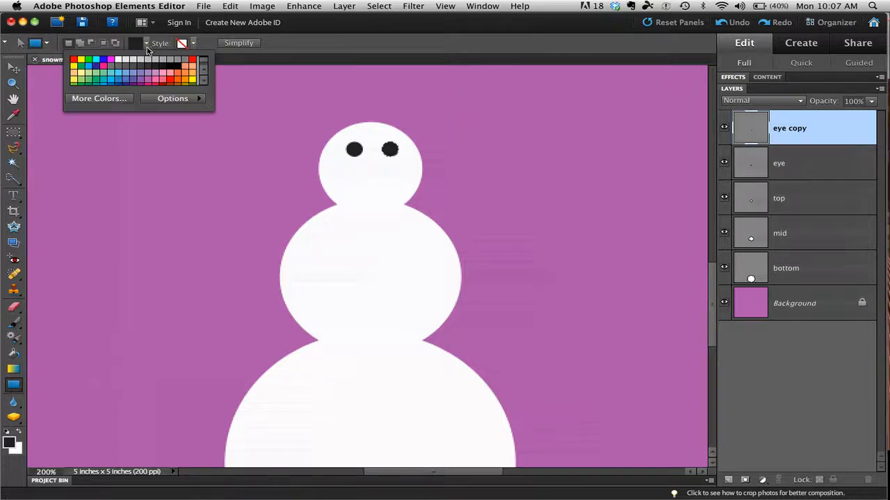
click(182, 74)
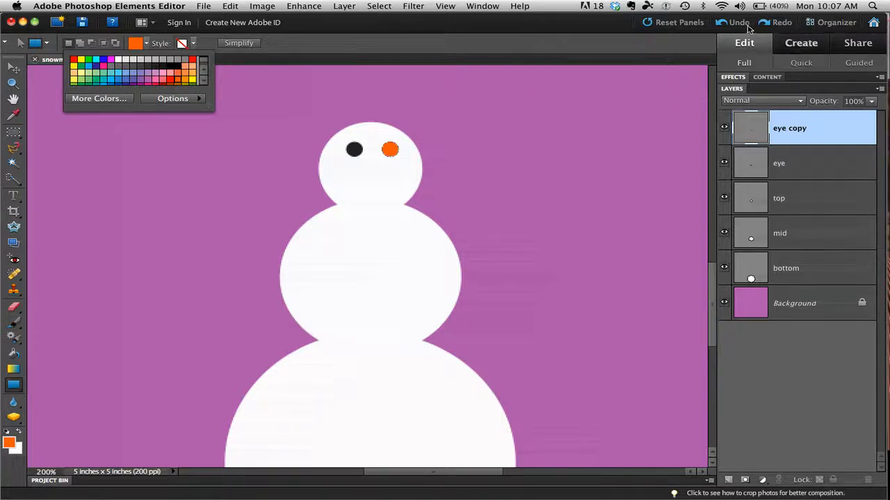
click(726, 25)
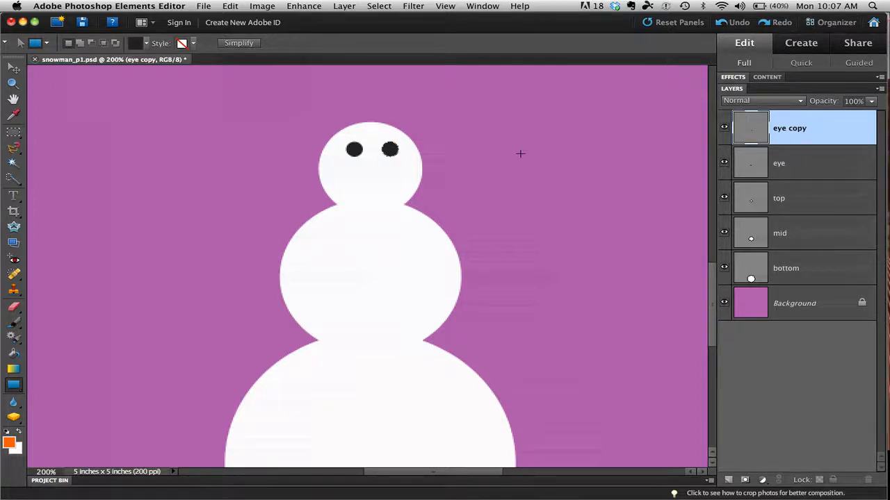
Step: Draw a thin horizontal rectangle below the right eye as the nose and color it orange
drag(368, 175, 411, 180)
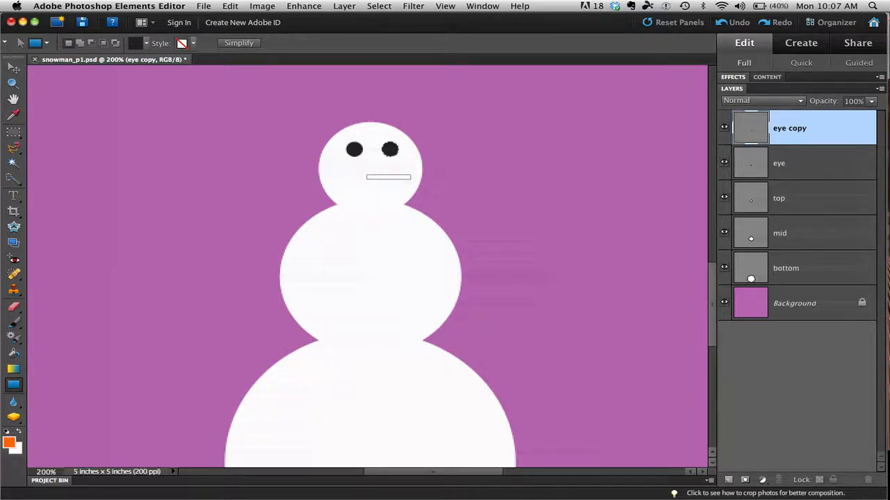
click(146, 43)
click(179, 76)
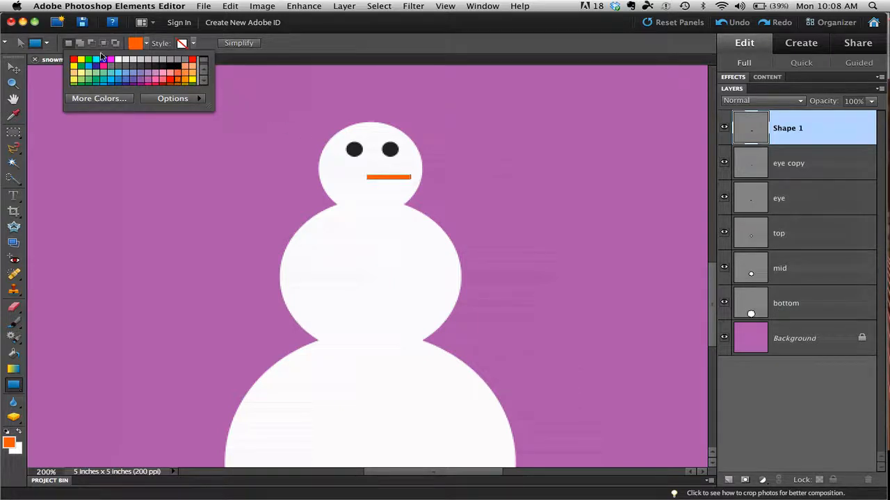
Step: Move the orange nose up closer to the right eye and rotate it clockwise by about 31 degrees
click(13, 69)
drag(397, 180, 400, 170)
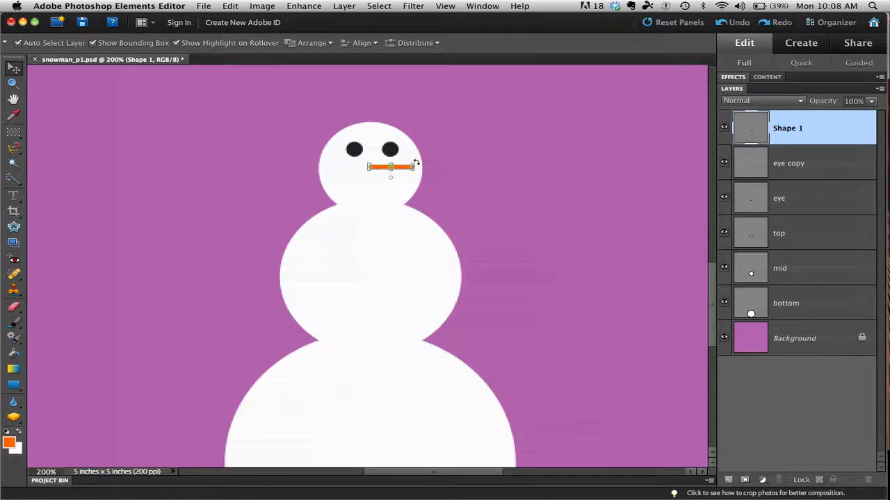
drag(415, 164, 414, 176)
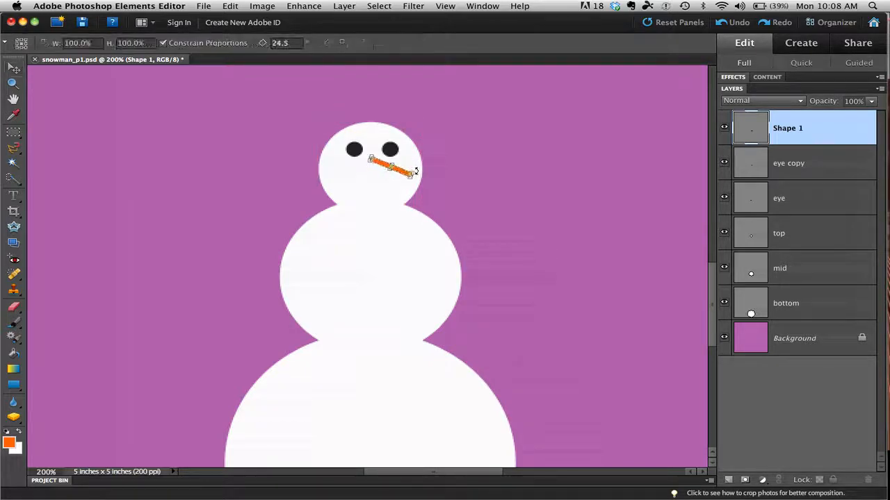
click(394, 182)
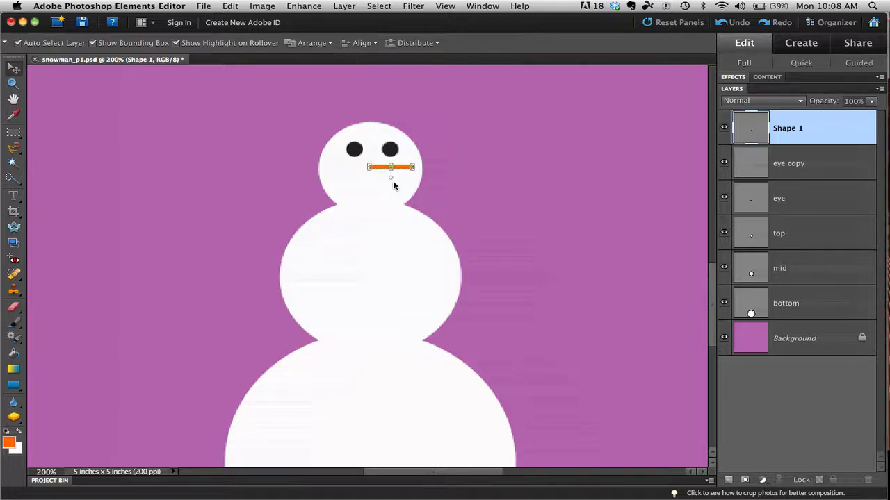
drag(391, 180, 398, 176)
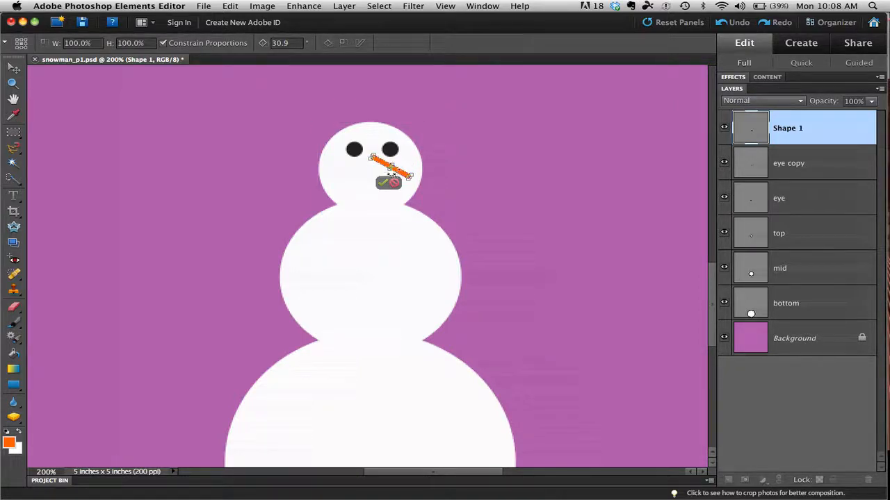
click(385, 185)
Step: Lower the tilted nose slightly on the face and scale it proportionally to about 136.6%
drag(399, 180, 397, 185)
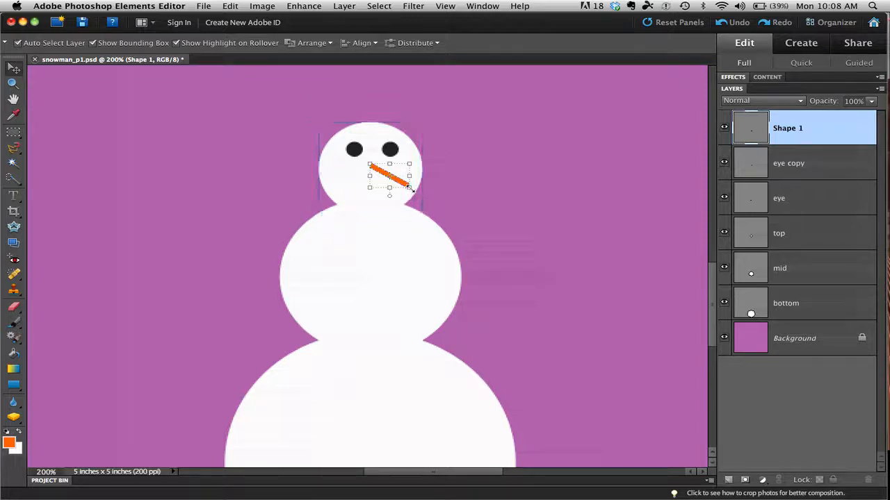
drag(409, 187, 426, 200)
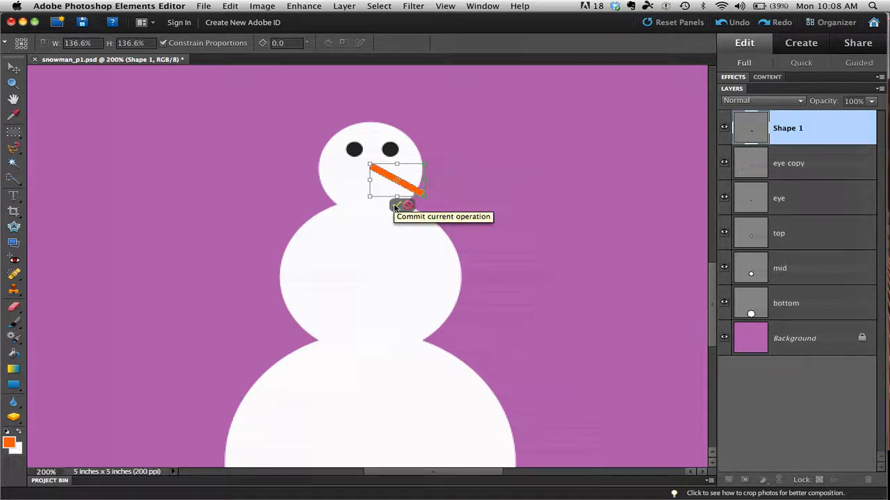
click(394, 206)
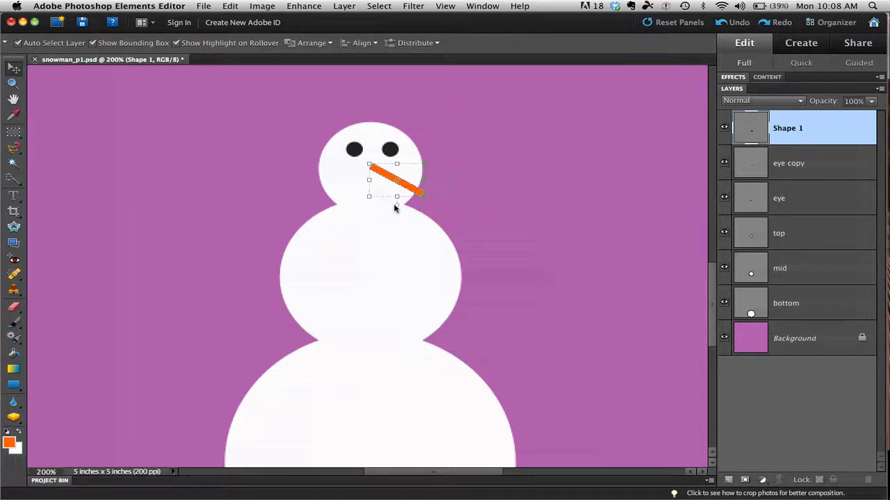
drag(410, 191, 410, 190)
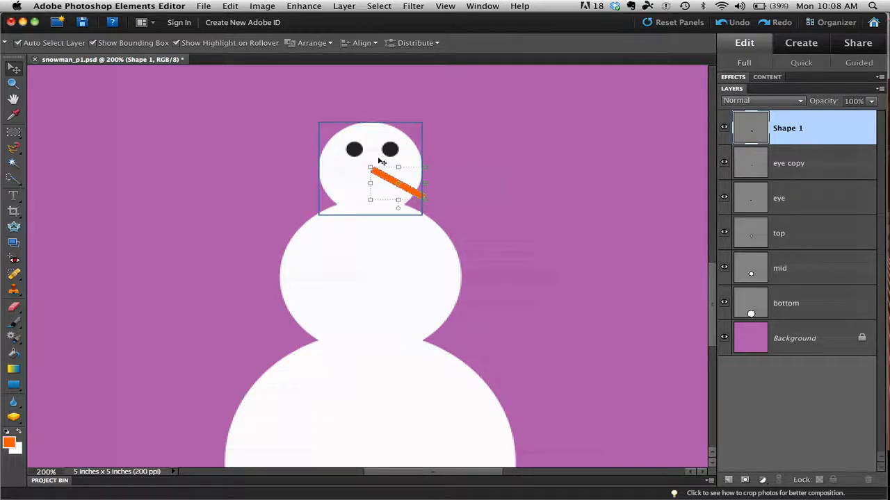
Step: Select the left eye on the canvas and activate the Rectangle tool to access its shape color
click(355, 151)
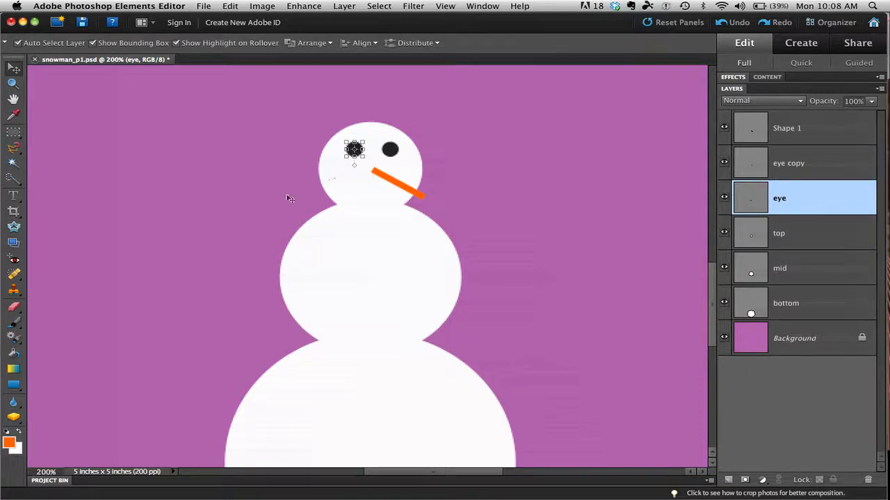
click(14, 388)
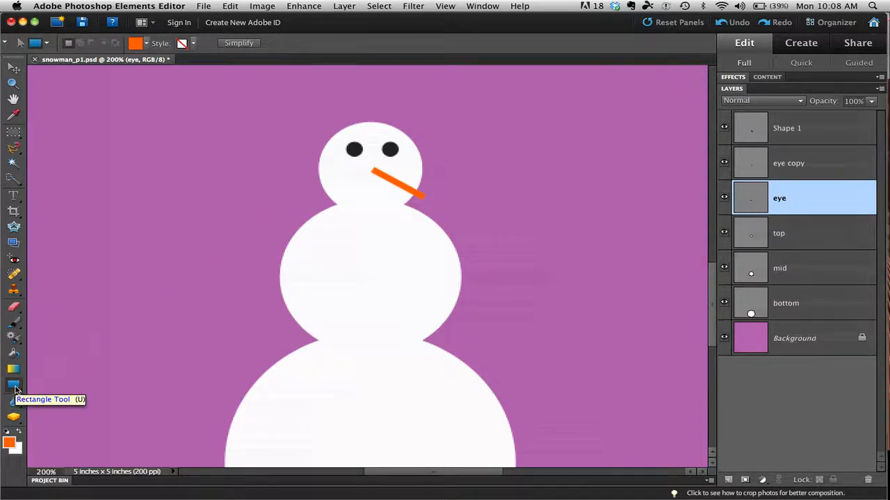
Step: Try to change the left eye's color to bright blue
click(147, 43)
click(103, 64)
click(95, 63)
click(115, 72)
click(146, 44)
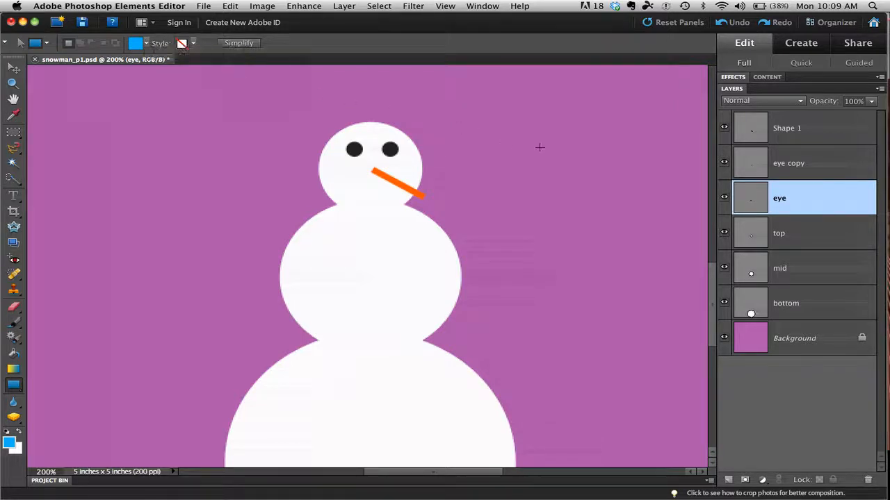
Step: Activate the "eye" layer's shape and set the left eye's color to dark blue
click(756, 203)
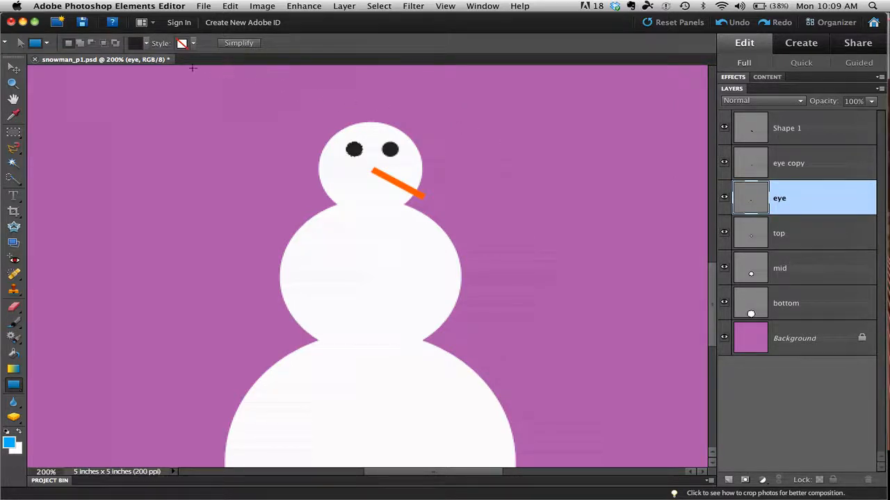
click(146, 43)
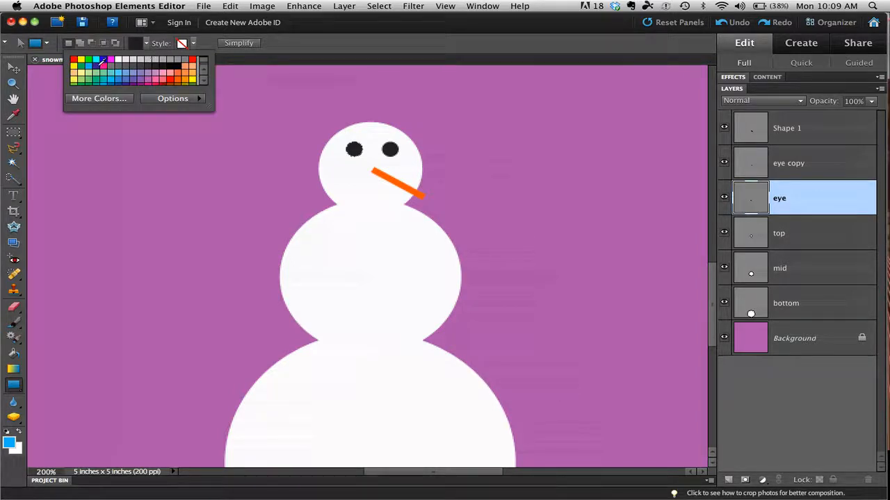
click(103, 64)
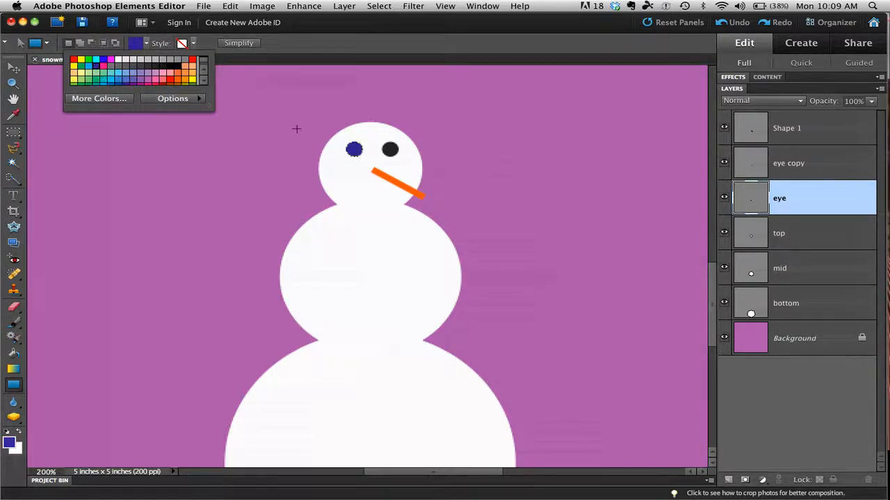
Step: Select the "eye copy" layer and set the right eye's shape color to violet
click(13, 68)
click(822, 167)
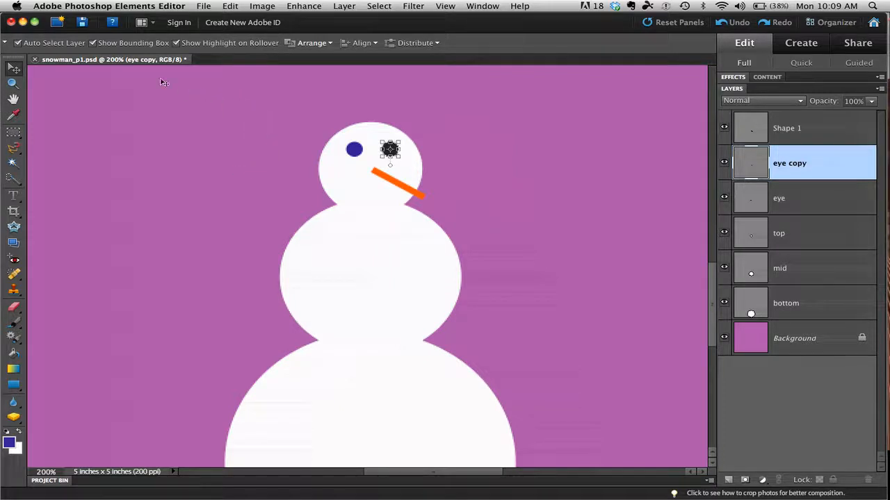
click(13, 387)
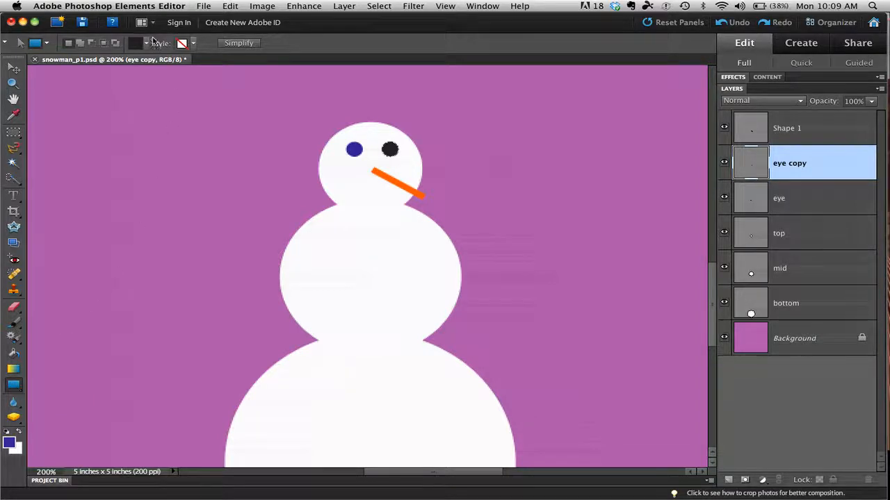
click(146, 44)
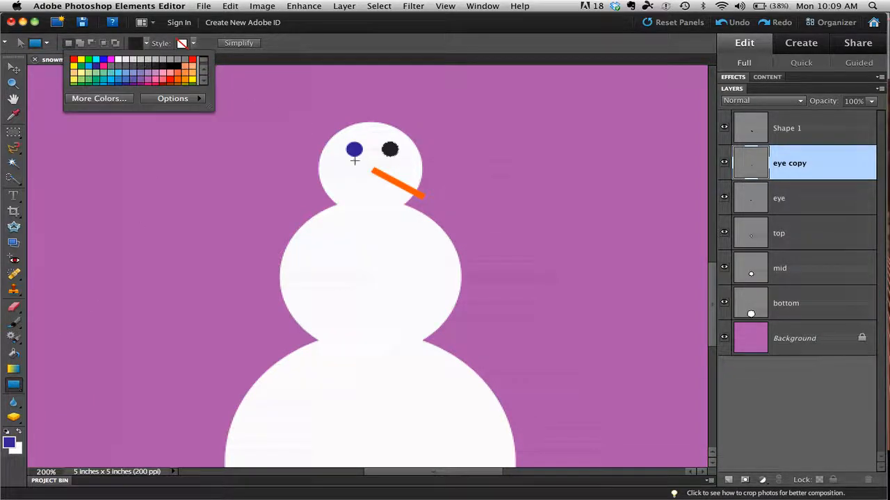
click(130, 80)
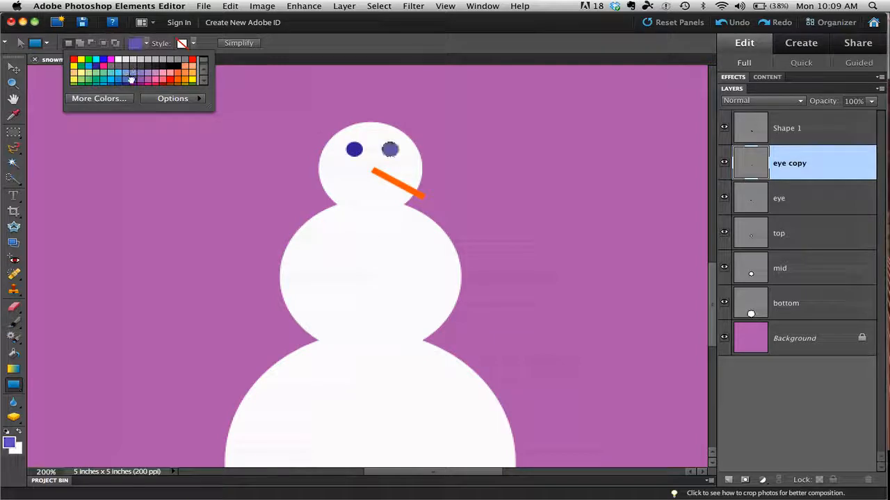